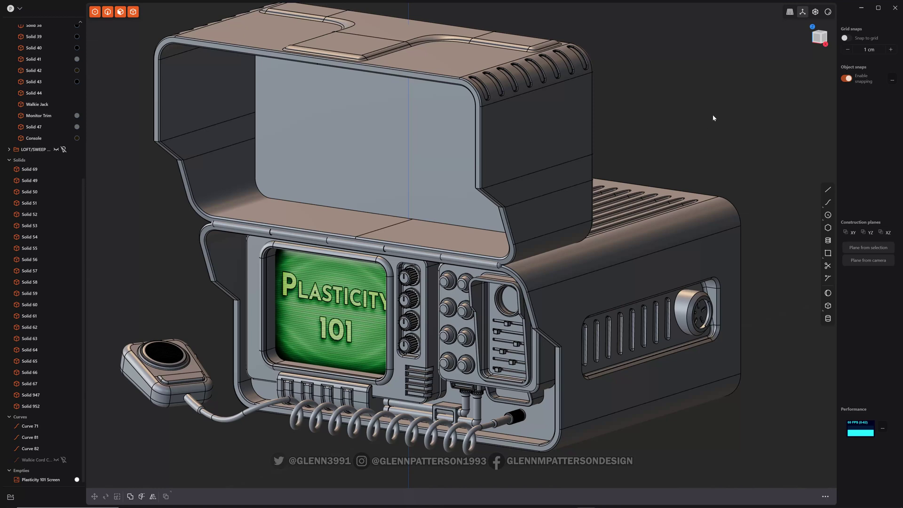
middle_drag(714, 118, 745, 171)
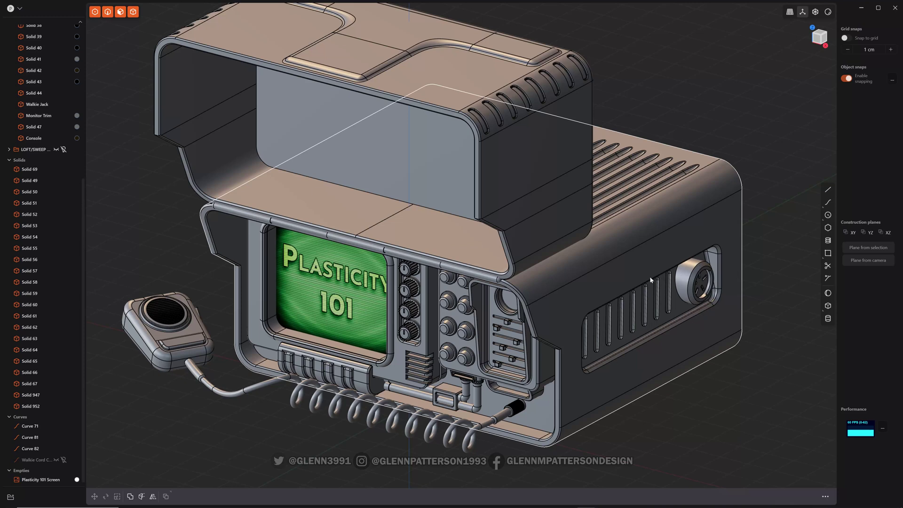
middle_drag(649, 312, 280, 298)
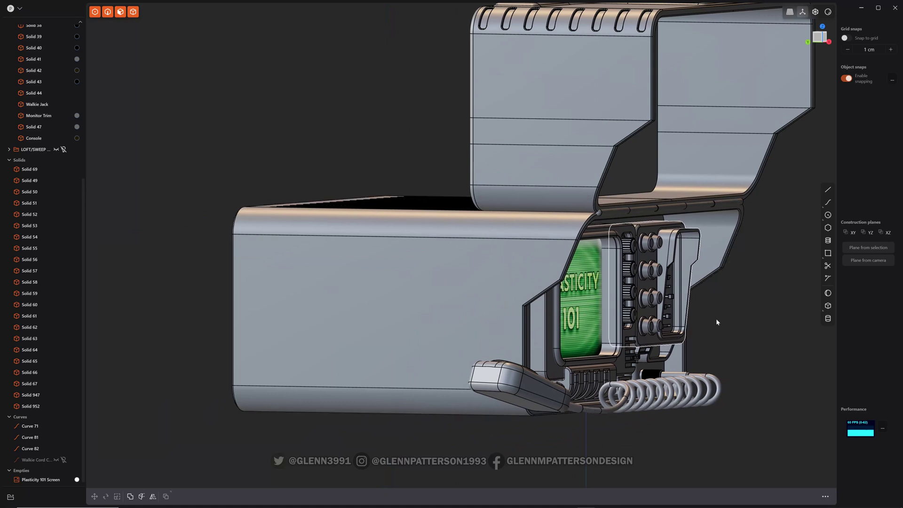
middle_drag(264, 145, 376, 177)
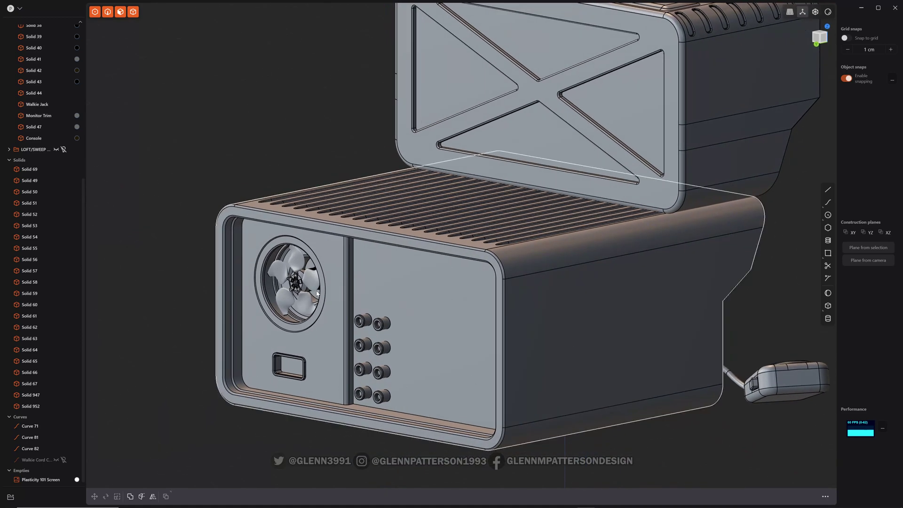
middle_drag(312, 137, 114, 123)
middle_drag(736, 168, 679, 166)
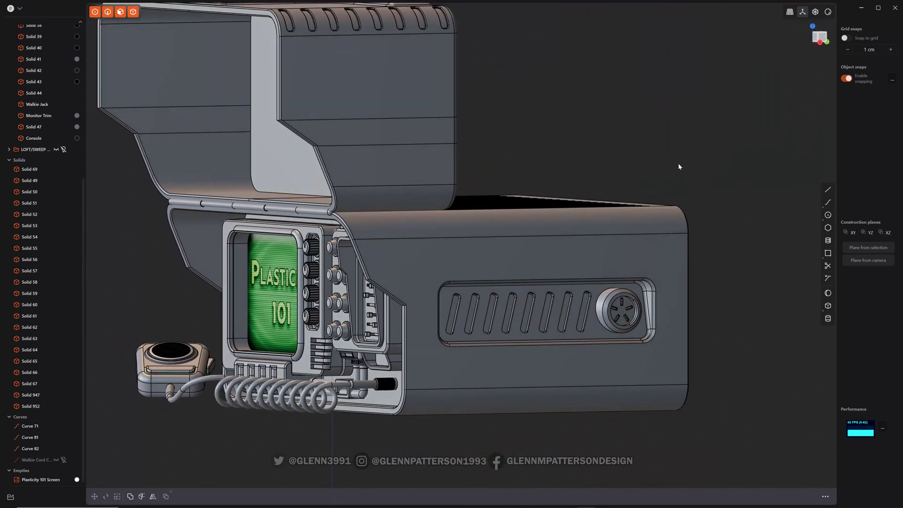
Cut two full-height vertical edges into the console's right side face, one just beyond each end of the recessed vent panel
click(823, 38)
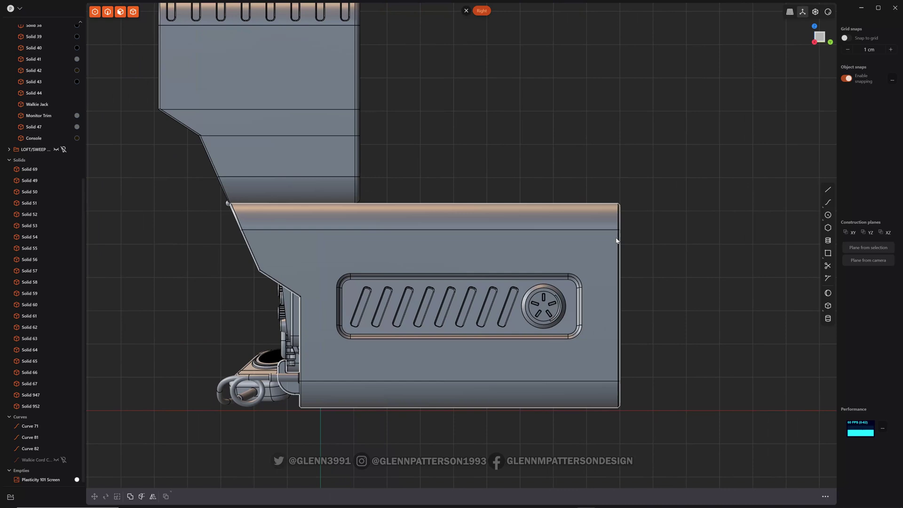
shift+middle_drag(447, 110, 566, 133)
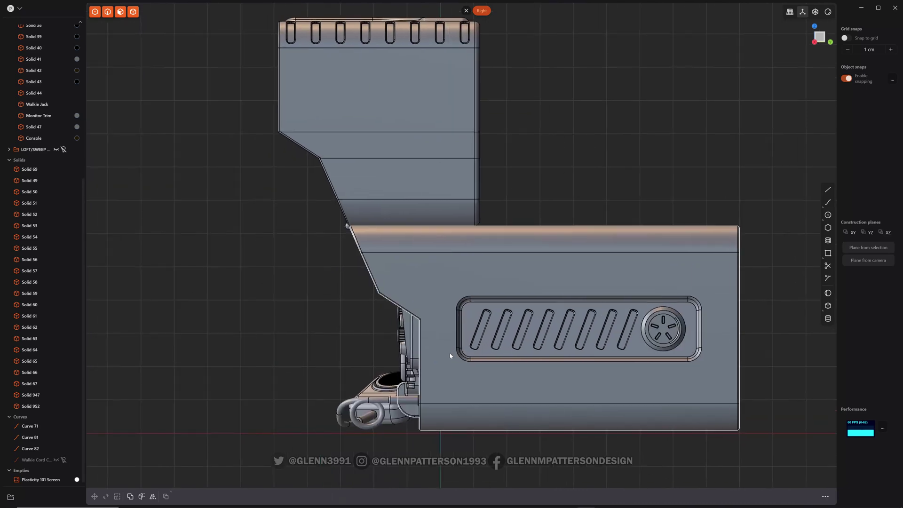
key(ctrl+r)
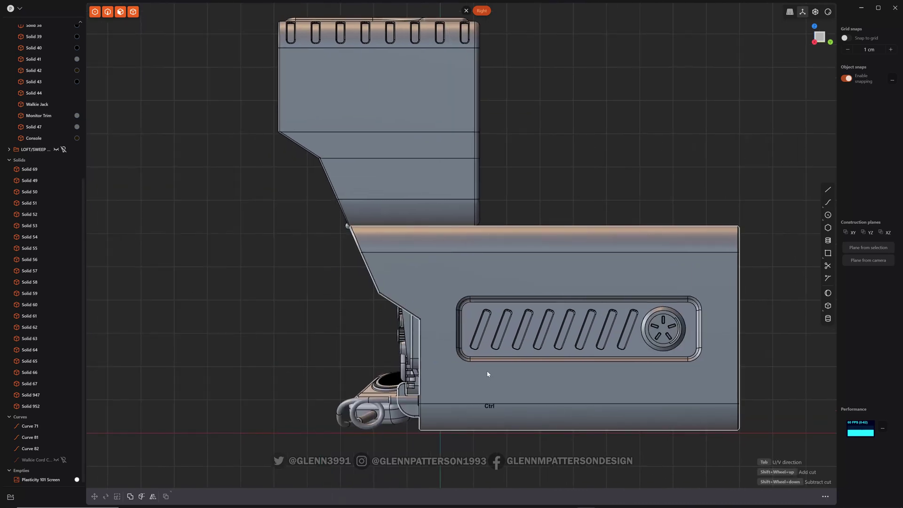
key(Tab)
click(440, 369)
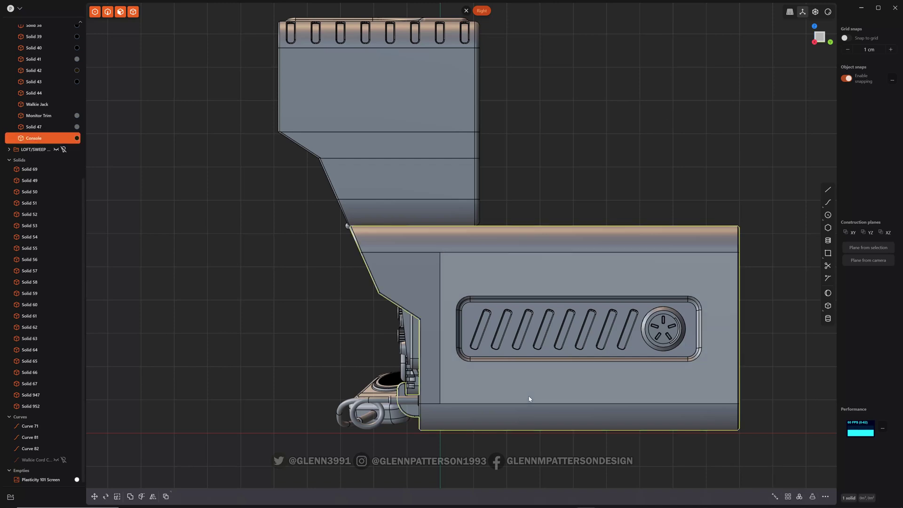
key(ctrl+r)
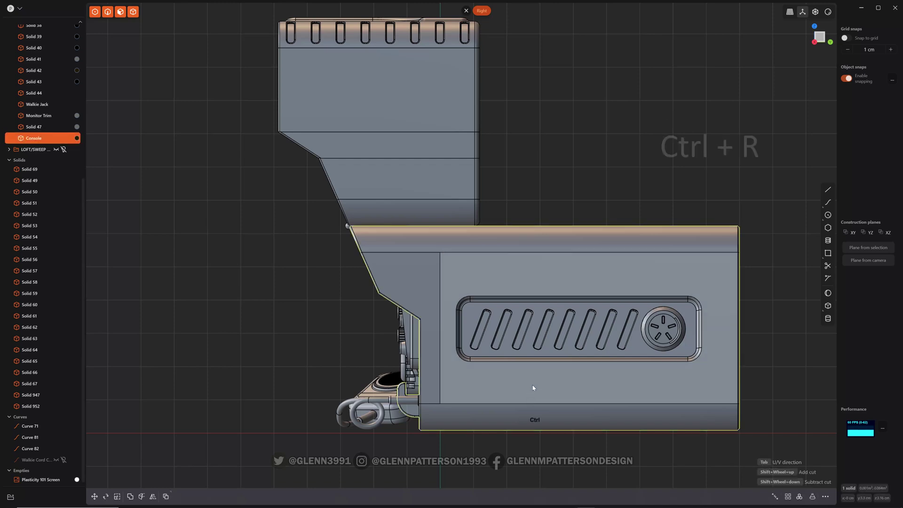
click(708, 318)
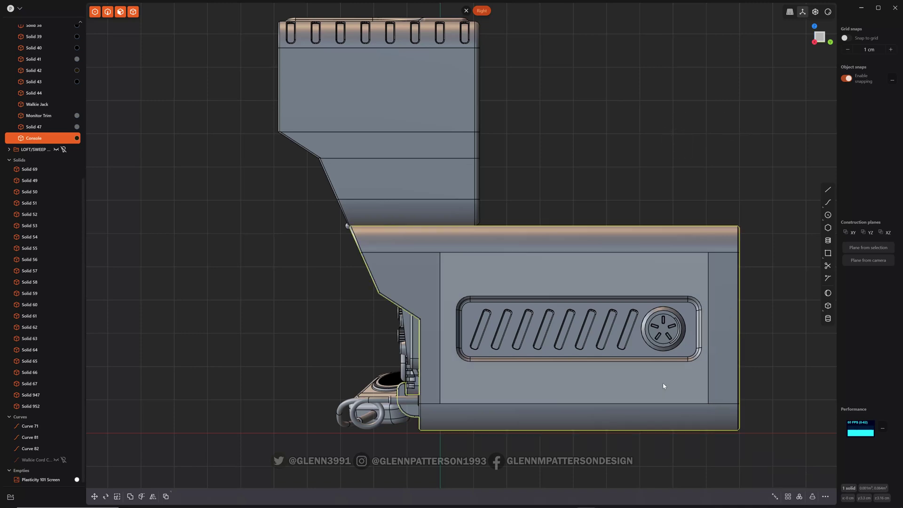
Delete the right side face between the two cuts without healing it, and select the detached vent panel sheet
click(529, 276)
key(o)
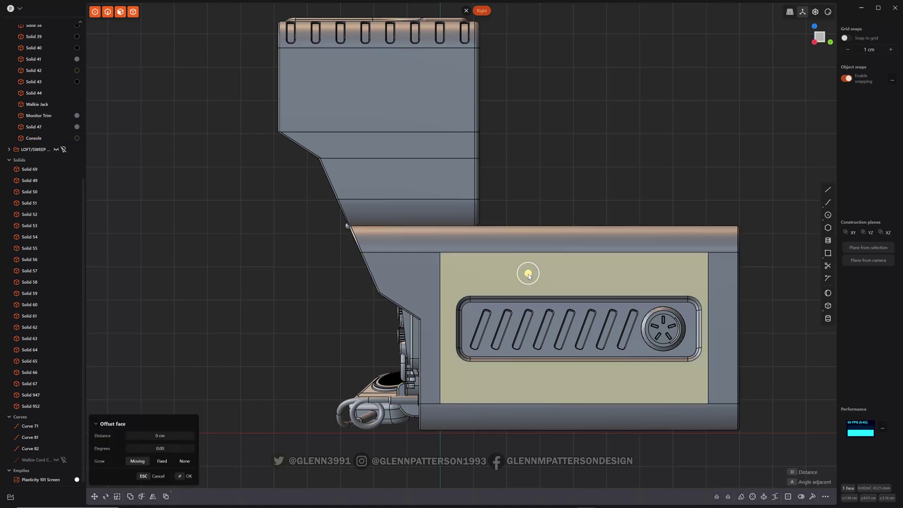
key(shift+BackSpace)
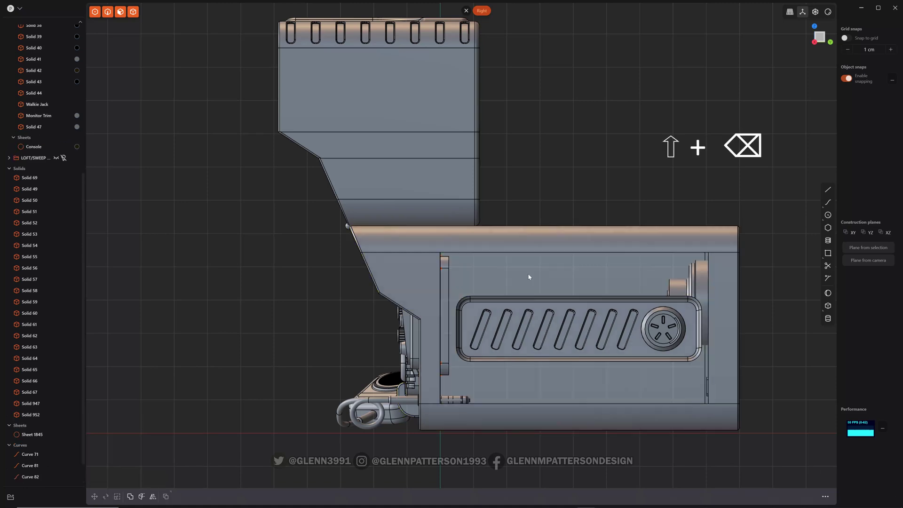
mouse_move(551, 136)
middle_down()
mouse_move(568, 157)
mouse_move(589, 155)
middle_up()
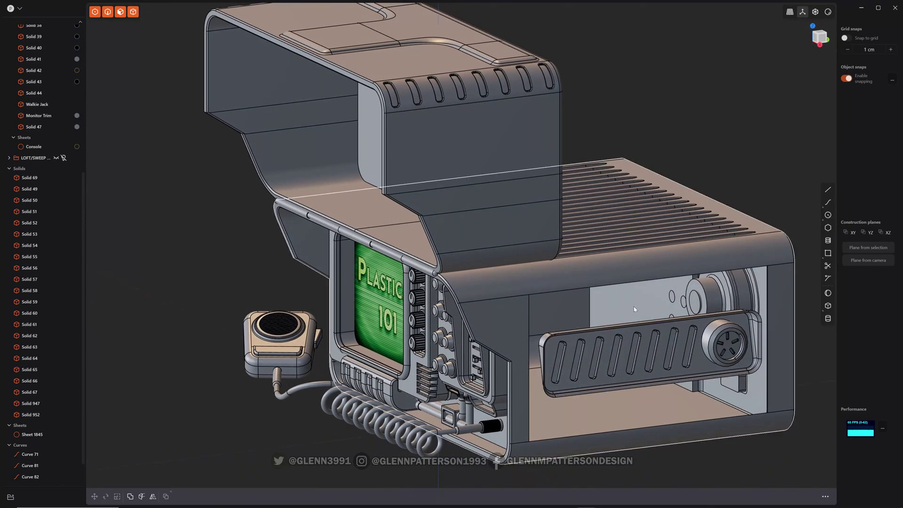
click(643, 369)
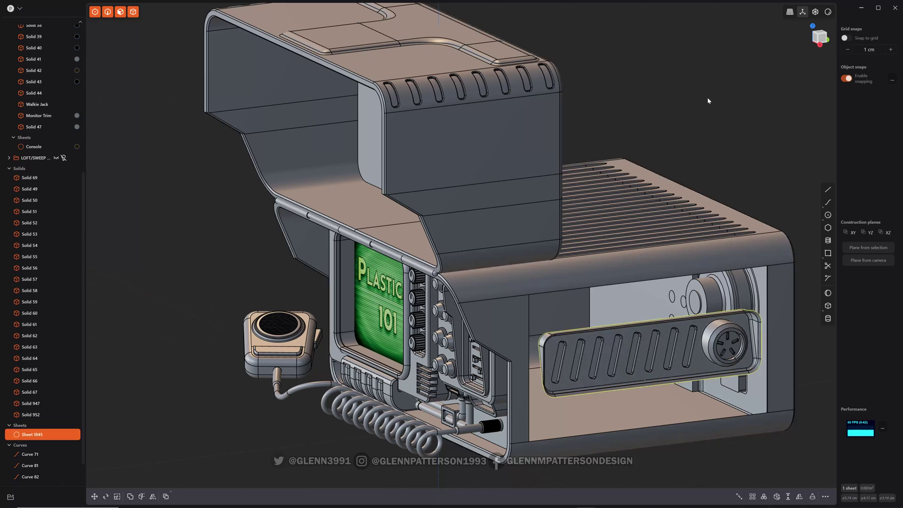
Cut two vertical edges into the console's left side face, just beyond the vent panel's ends, and delete the face between them
middle_drag(708, 100, 426, 107)
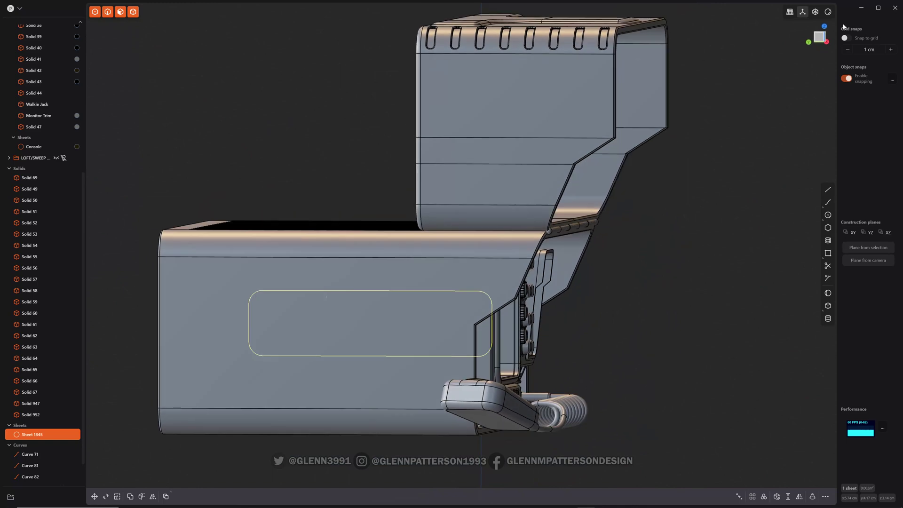
click(820, 40)
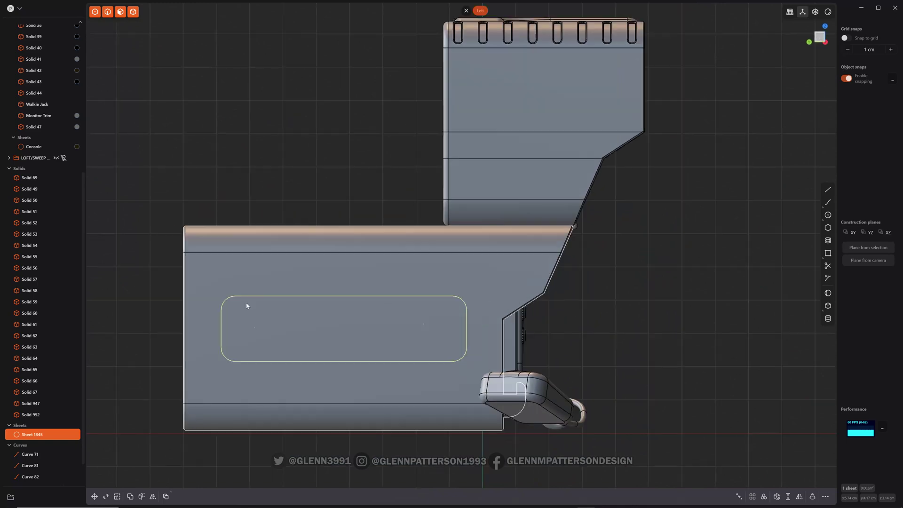
key(ctrl+r)
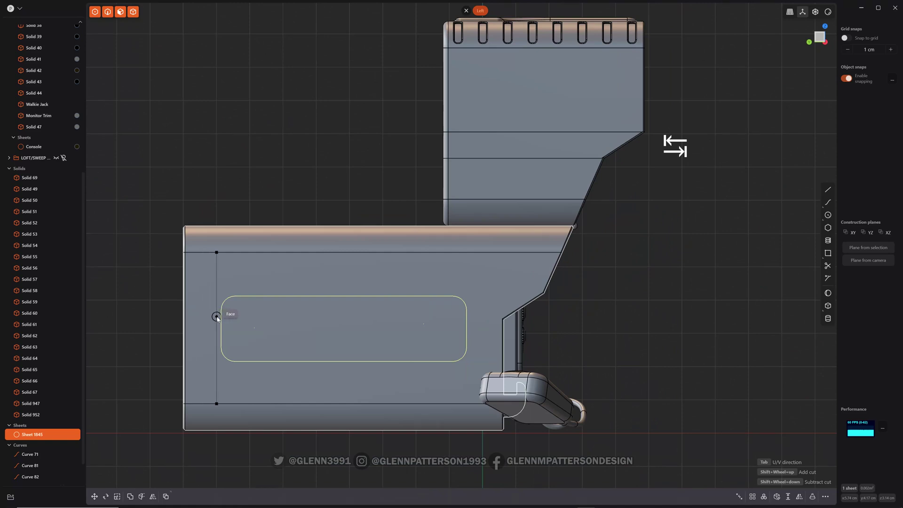
click(214, 317)
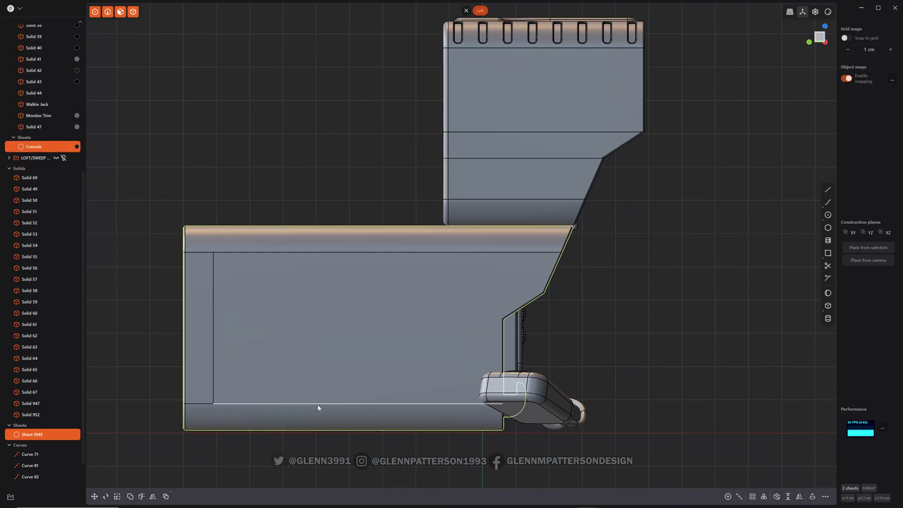
key(ctrl+r)
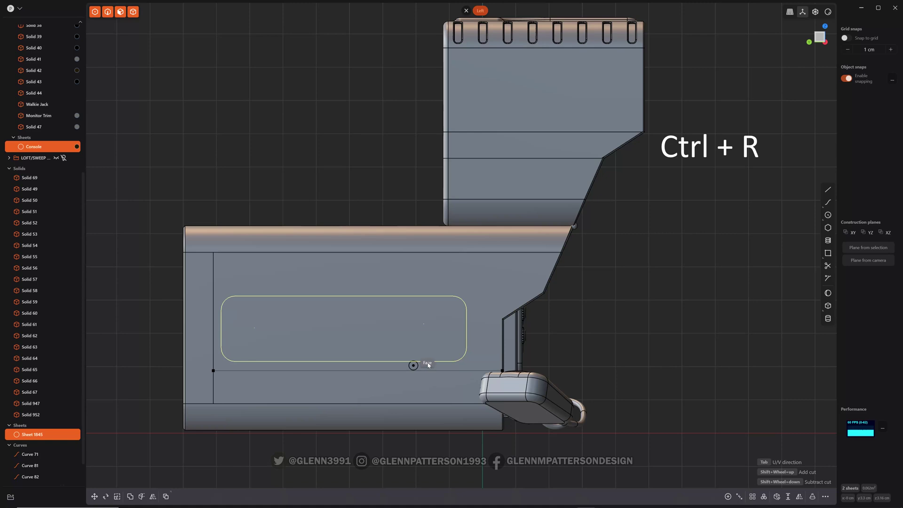
click(483, 367)
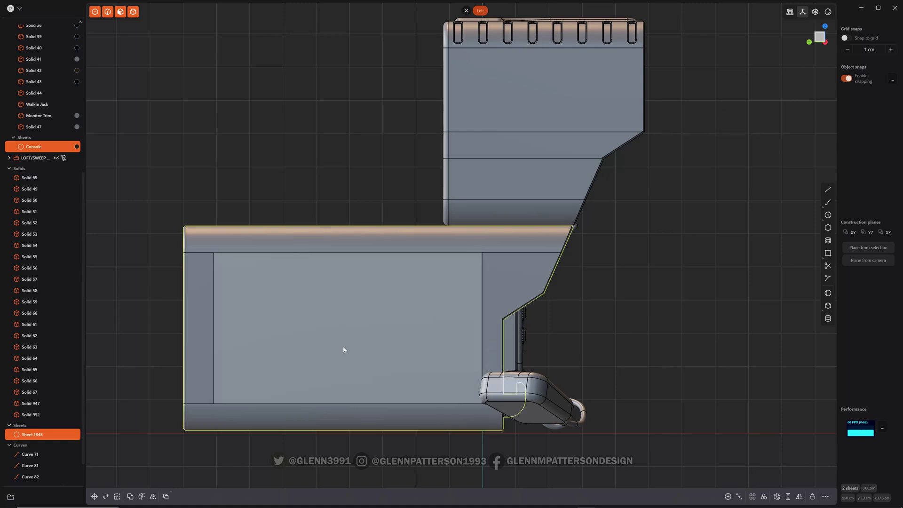
click(343, 348)
key(shift+BackSpace)
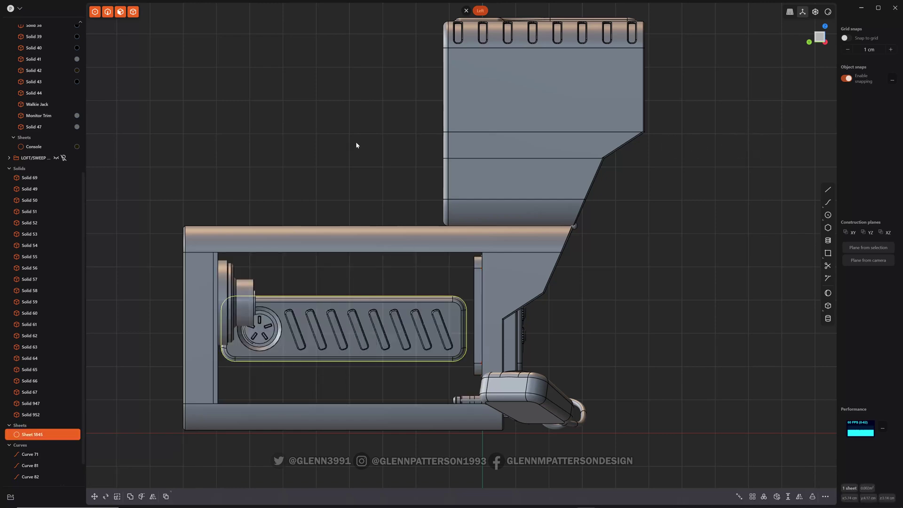
Mirror the vent panel sheet along the X axis onto the console's opposite side
middle_drag(356, 142, 213, 168)
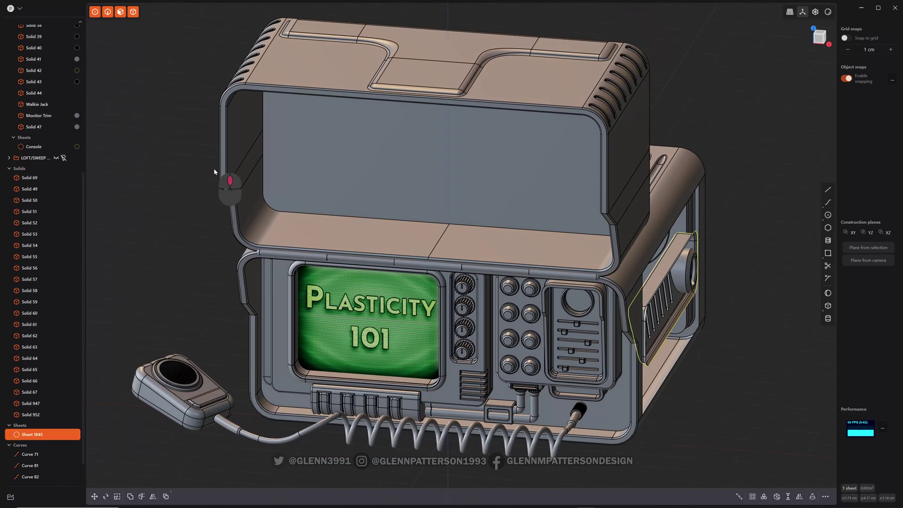
scroll(282, 404, down, 2)
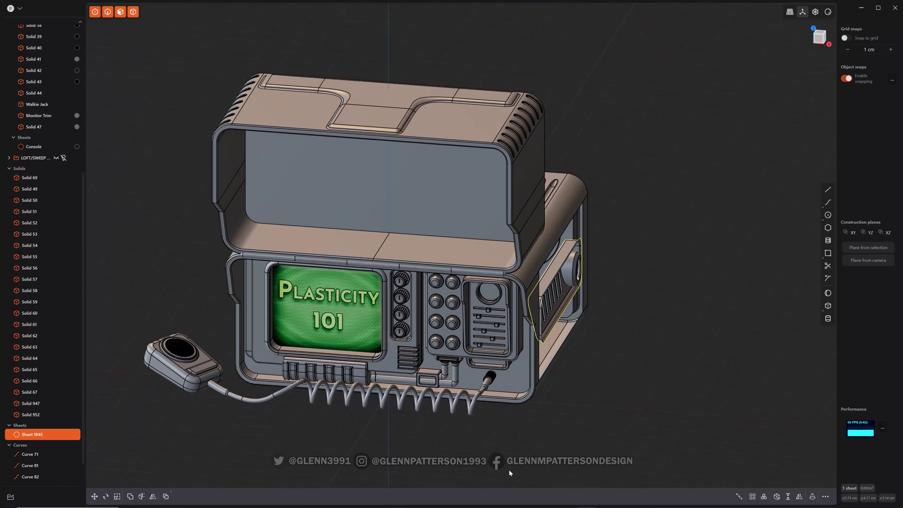
key(alt+x)
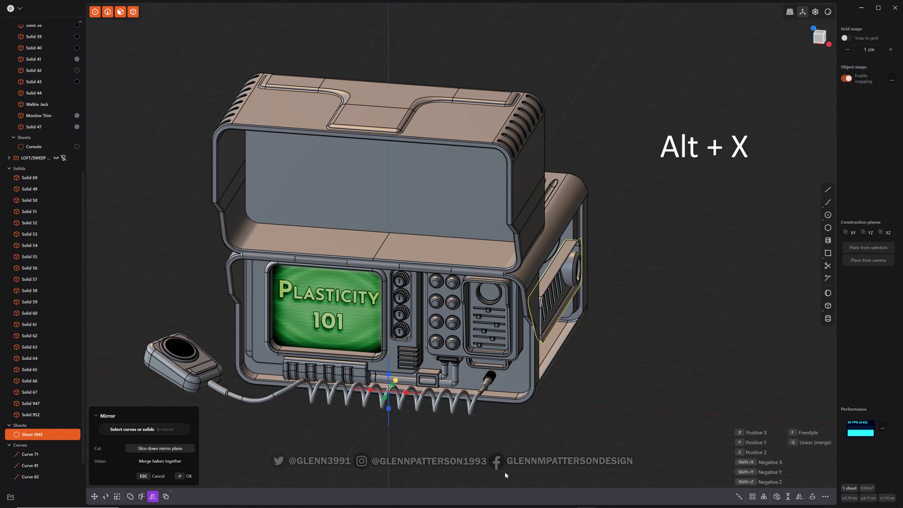
click(406, 393)
middle_drag(157, 268, 202, 269)
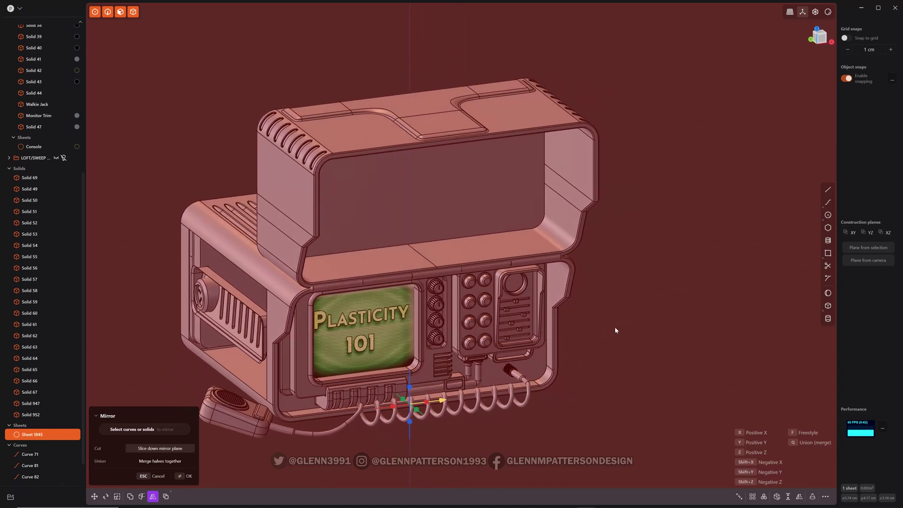
key(Return)
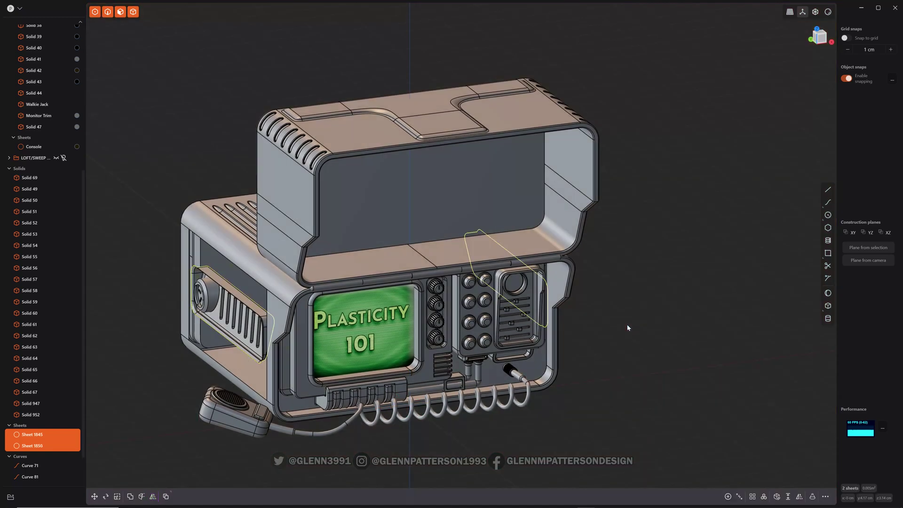
Loft a surface between the right vent panel's lower edge and the lower edge of the console's right side opening
middle_drag(636, 328, 758, 329)
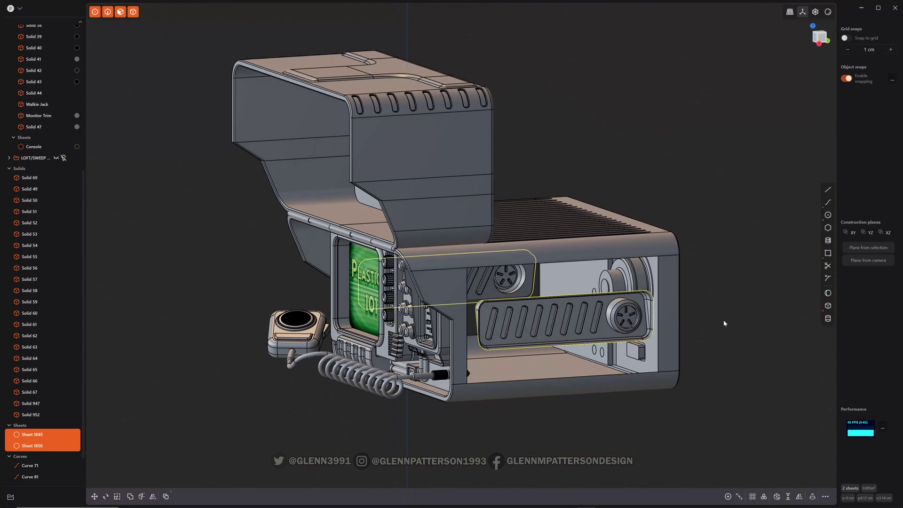
scroll(714, 317, up, 5)
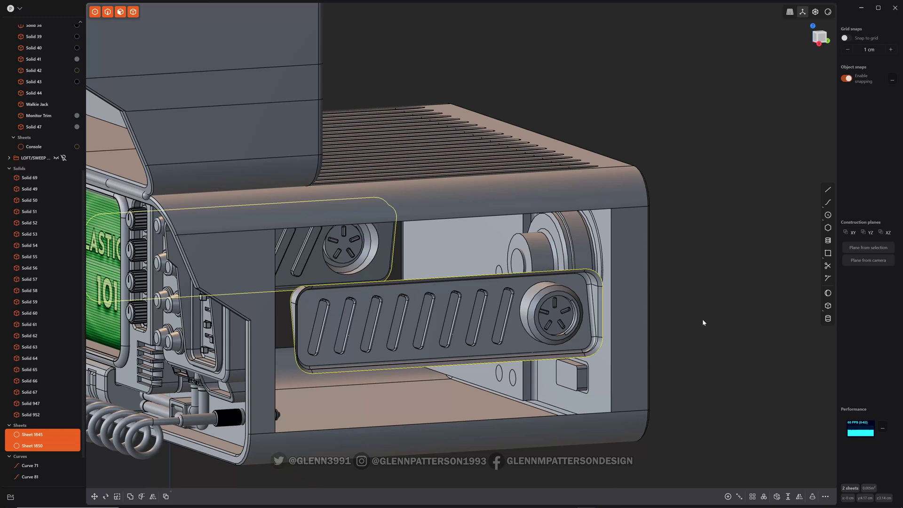
middle_drag(698, 329, 778, 263)
scroll(690, 337, up, 3)
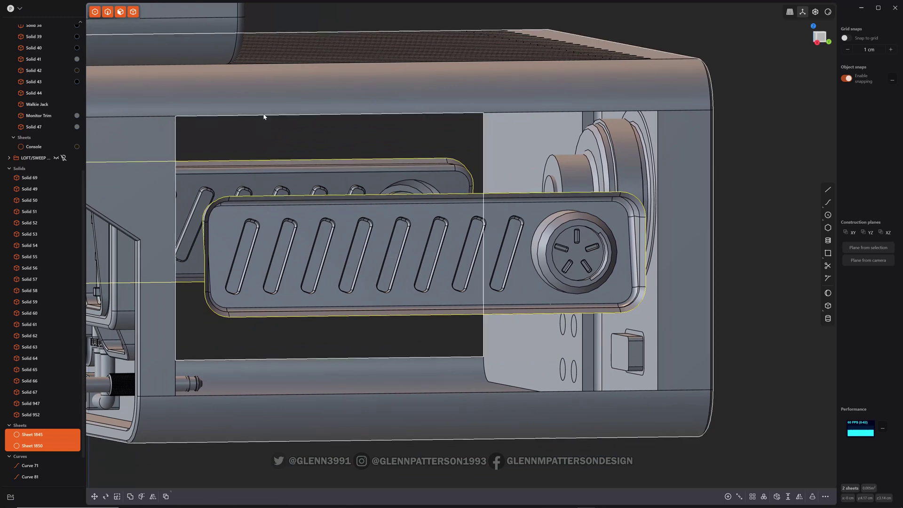
middle_drag(306, 343, 315, 349)
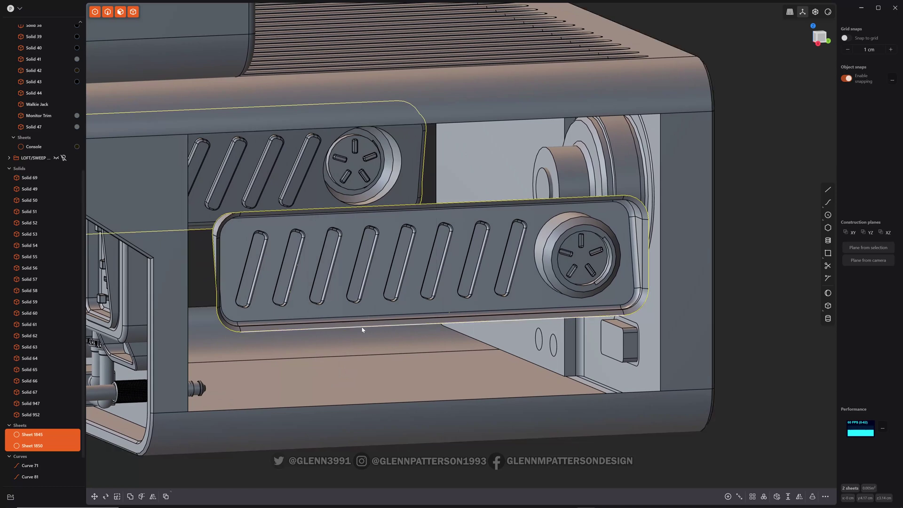
click(362, 328)
key(e)
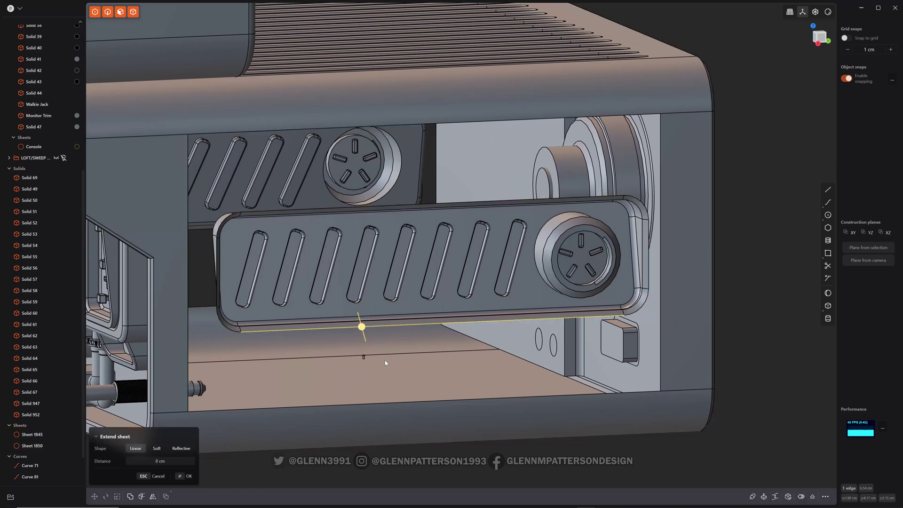
shift+click(386, 407)
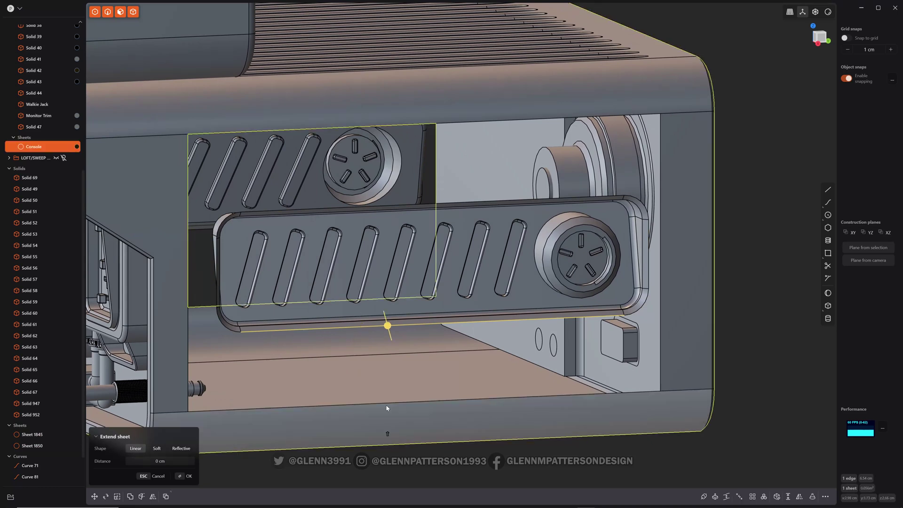
shift+click(387, 404)
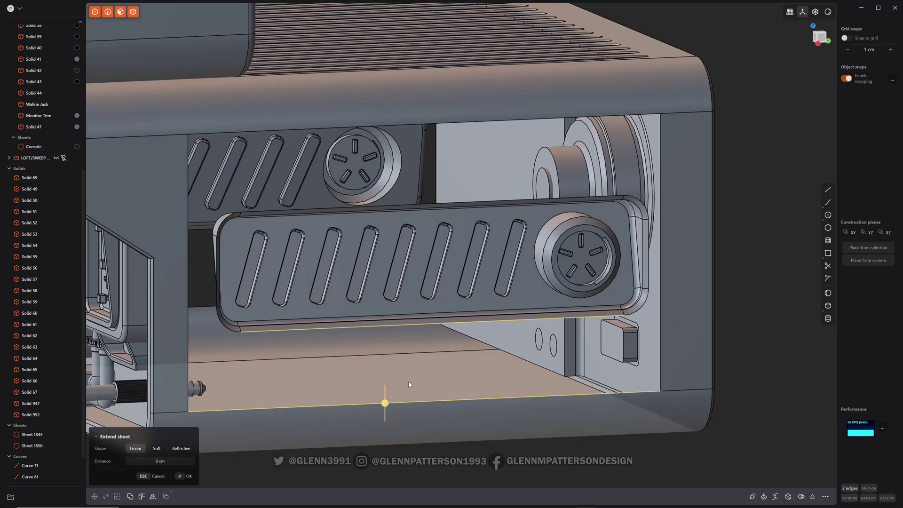
key(l)
middle_drag(402, 379, 378, 387)
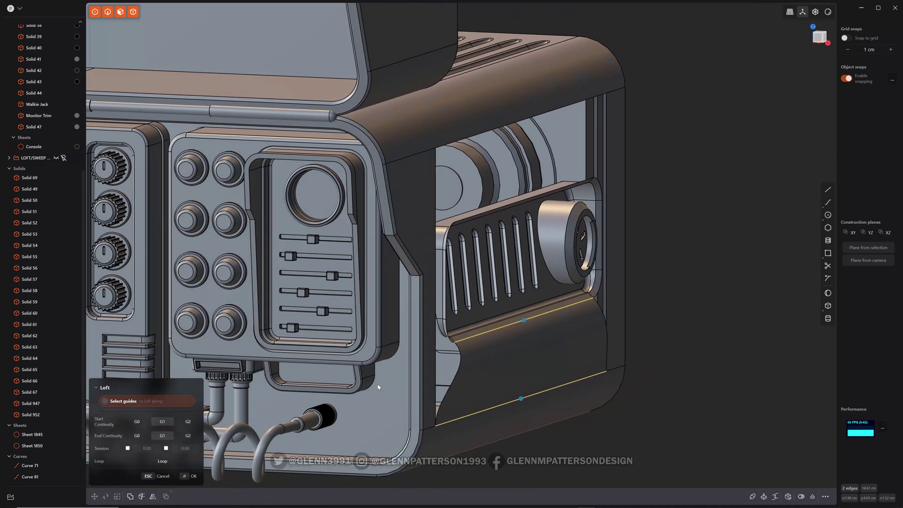
Set the loft's start and end continuity to G0 and accept the flat surface
click(137, 422)
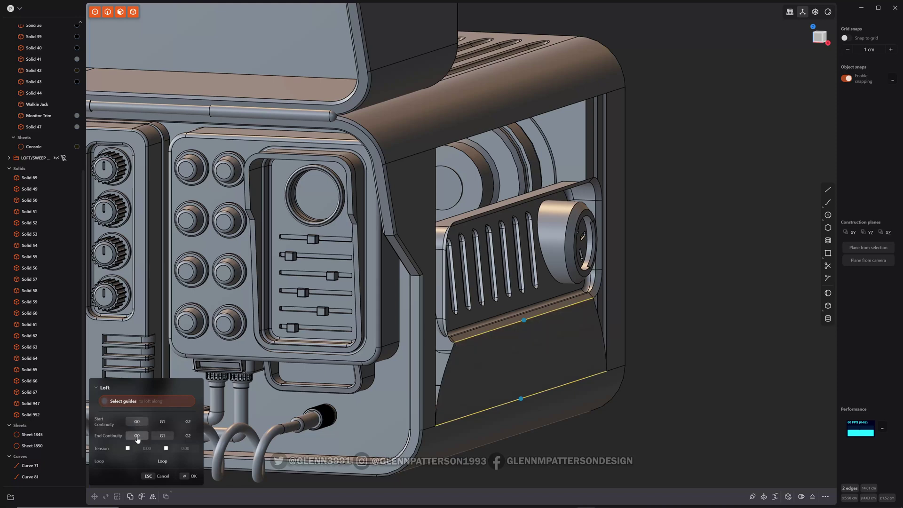
click(137, 435)
middle_drag(544, 373, 510, 305)
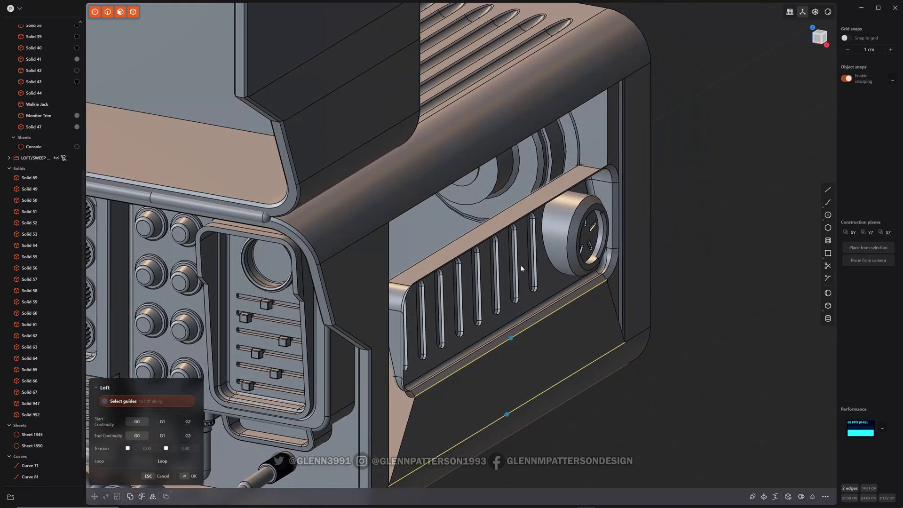
middle_drag(549, 376, 511, 377)
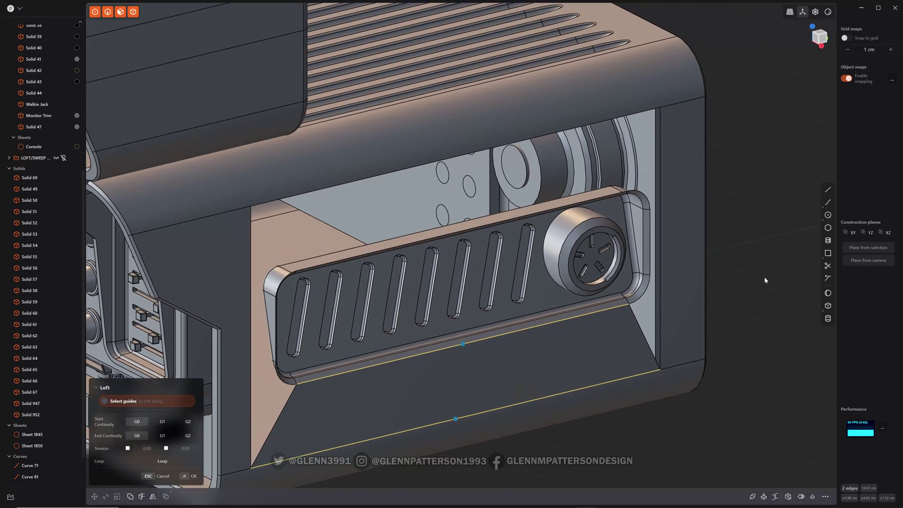
key(Return)
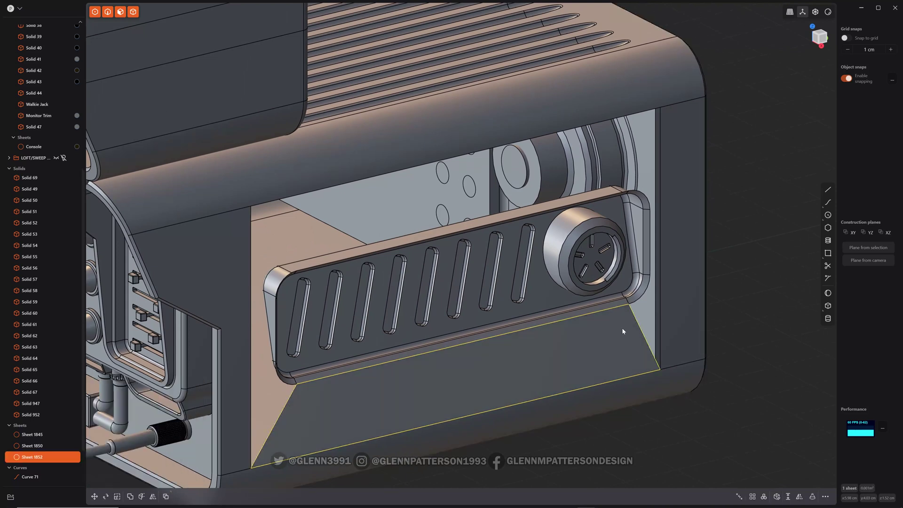
Join the lofted sheet, the console and the right vent panel sheet into one sheet
shift+click(677, 340)
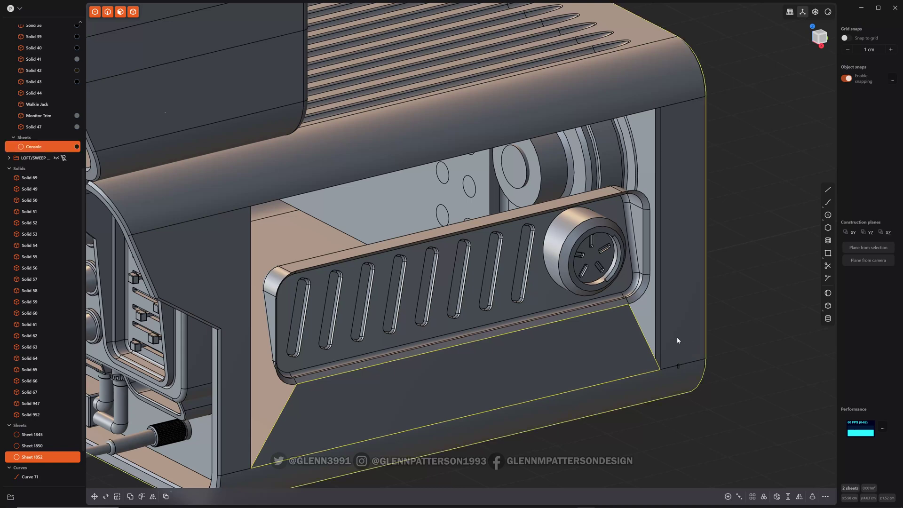
shift+click(637, 303)
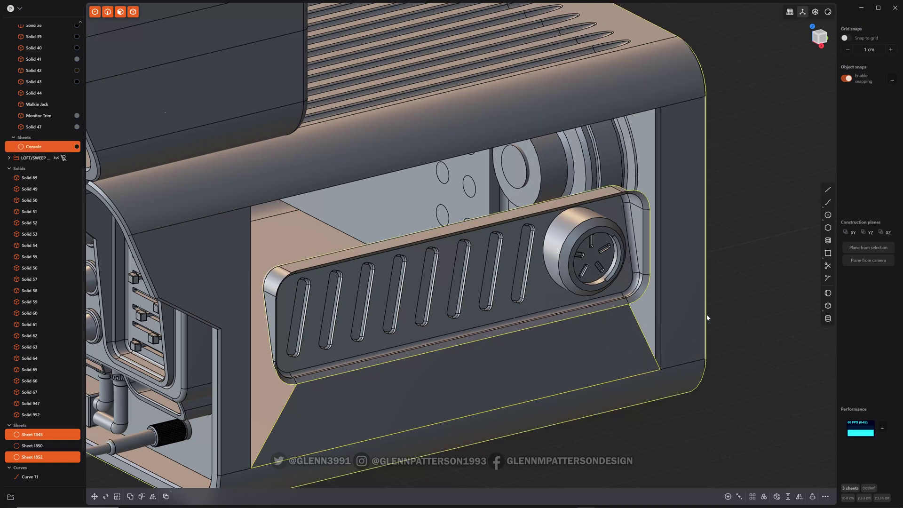
key(j)
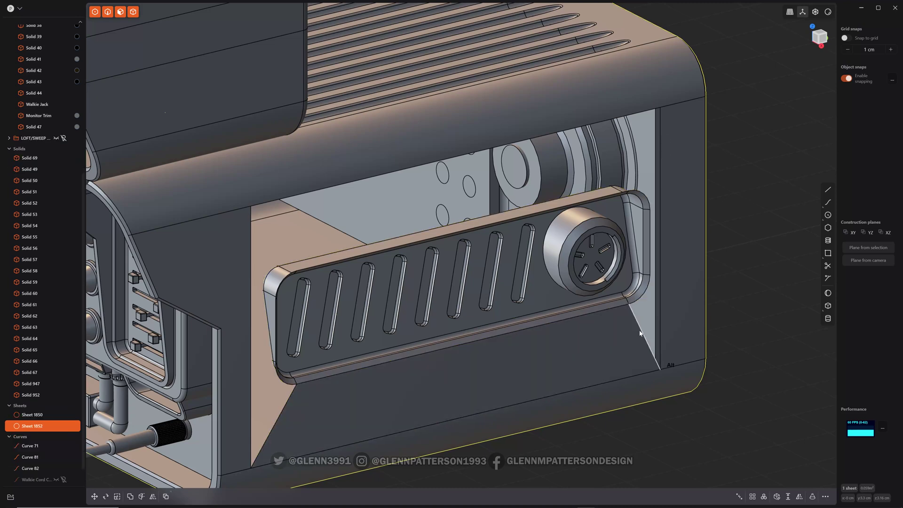
Patch the remaining hole around the right vent panel from its full loop of open boundary edges
key(alt+e)
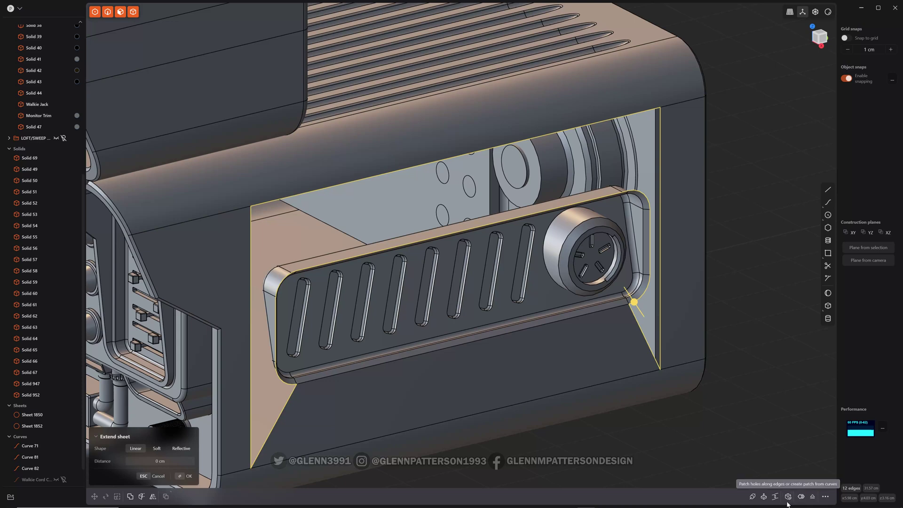
click(813, 497)
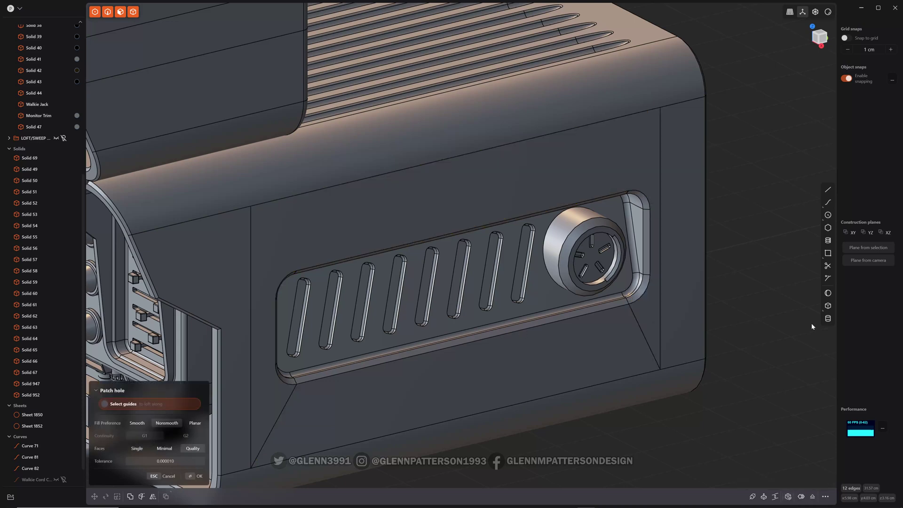
right_click(738, 300)
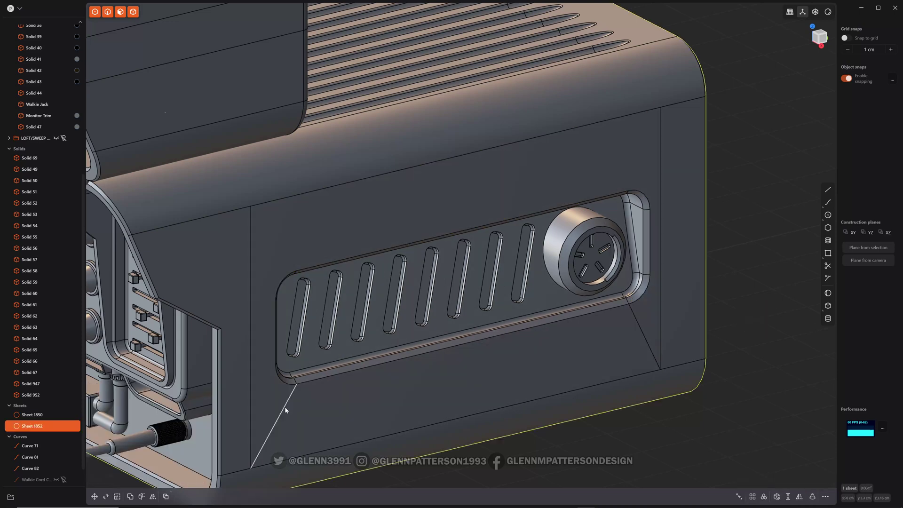
Delete the two diagonal seams below the right vent panel and the two vertical seams beside it
click(286, 410)
key(f)
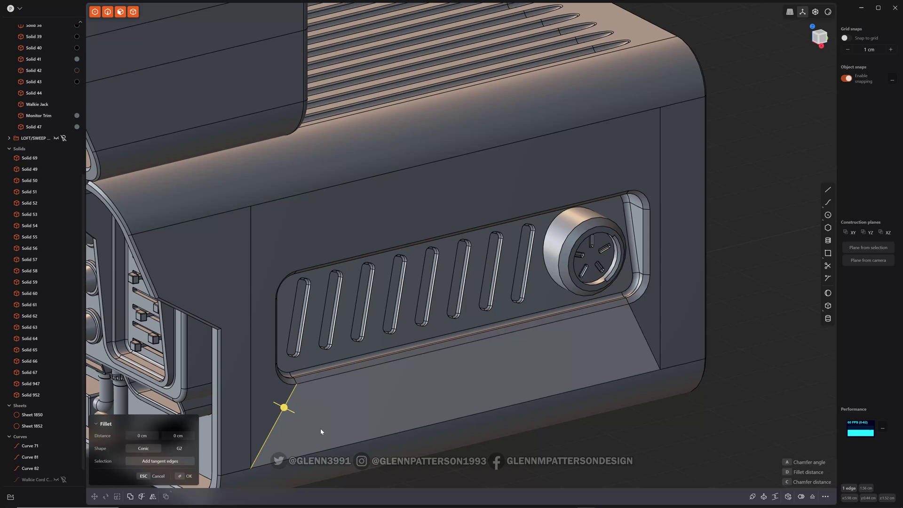
click(643, 334)
click(661, 328)
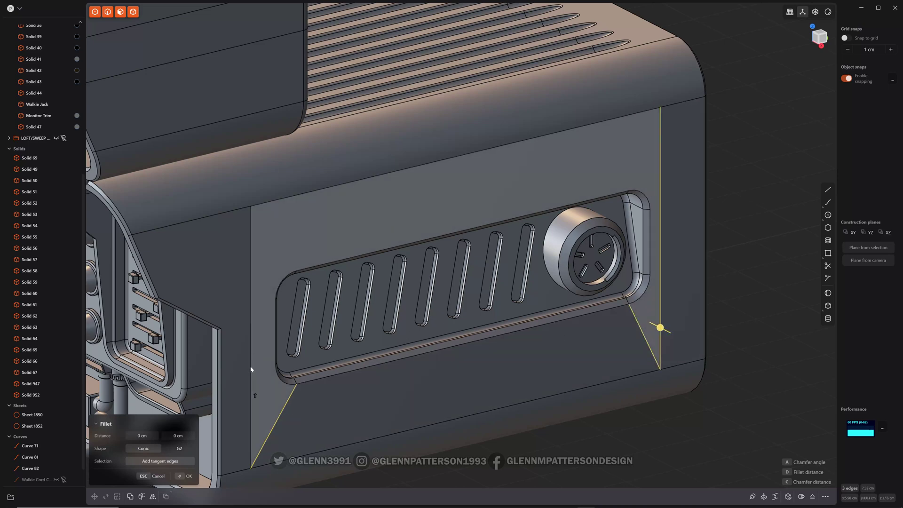
click(251, 366)
key(x)
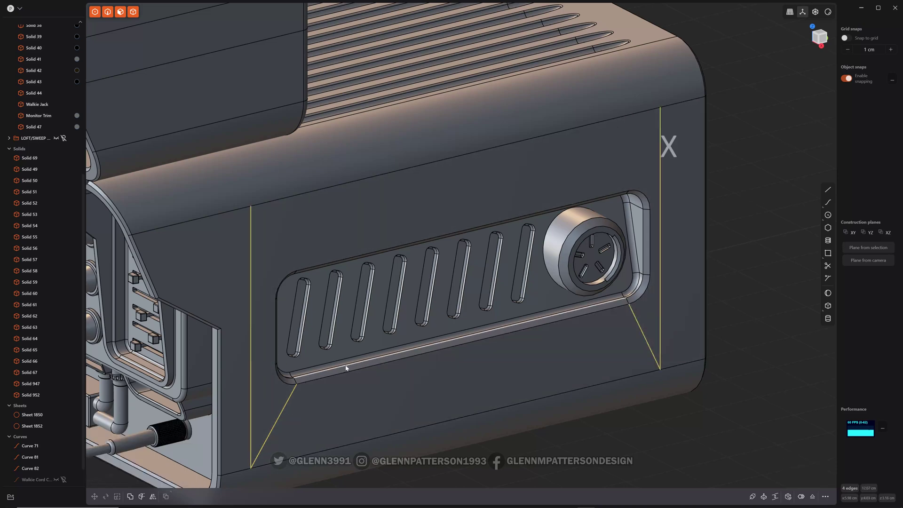
Loft a surface with G0 start and end continuity between the left vent panel's lower edge and the left opening's lower edge
middle_drag(451, 368, 614, 363)
shift+middle_drag(474, 353, 612, 248)
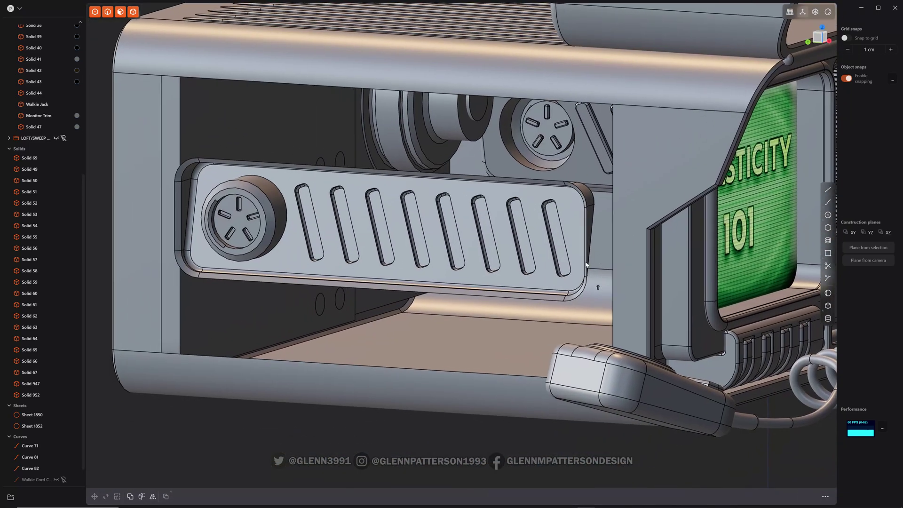
click(239, 282)
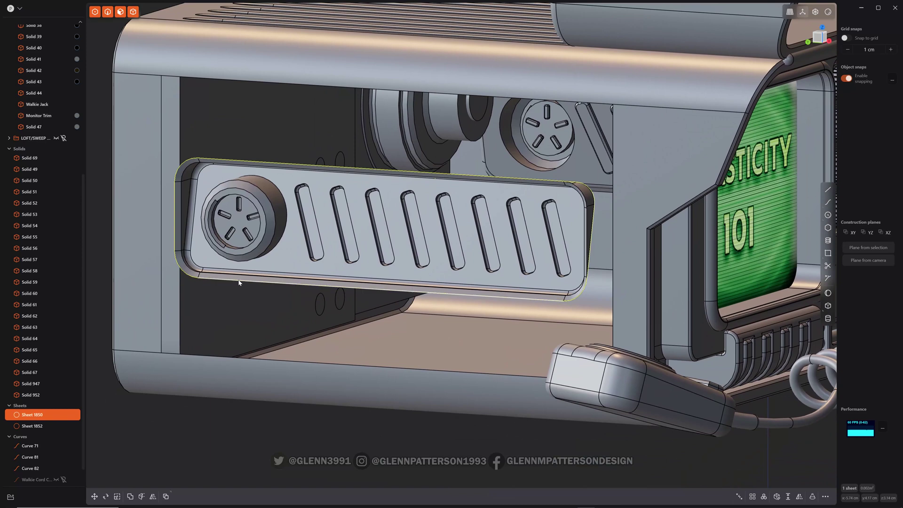
key(e)
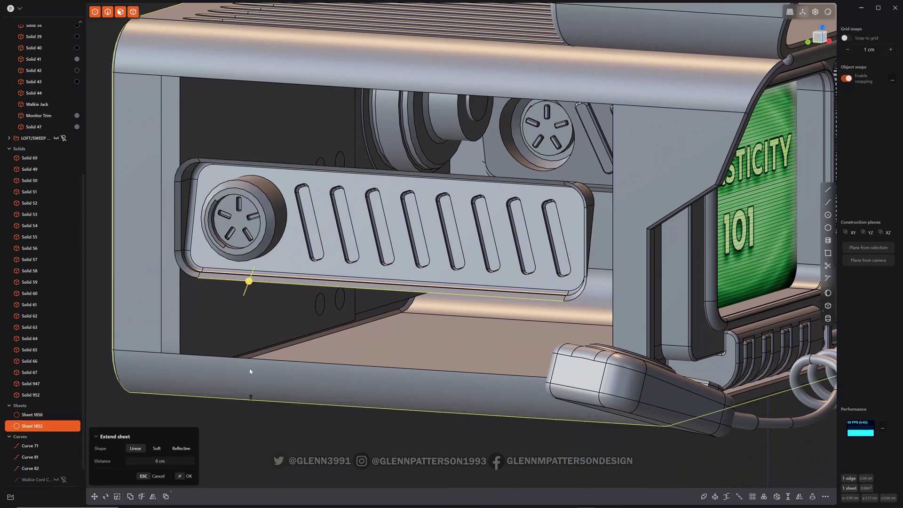
shift+click(256, 359)
key(l)
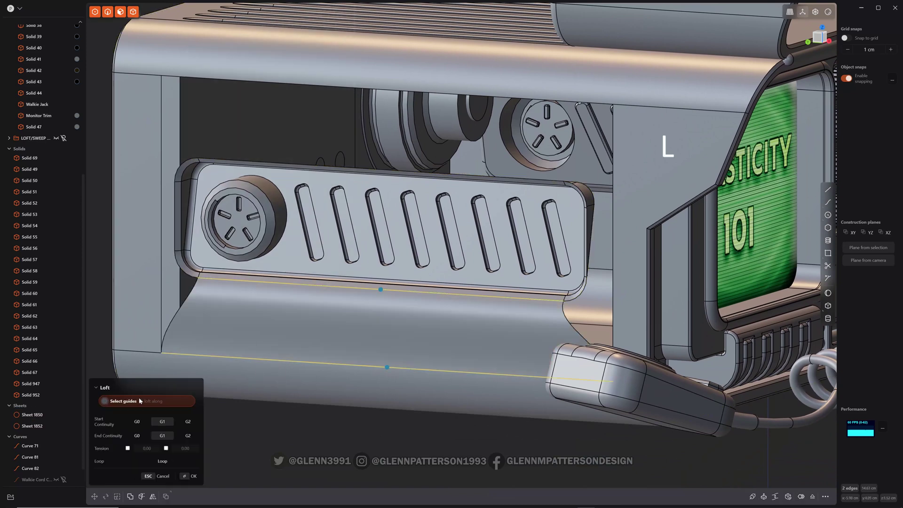
click(136, 436)
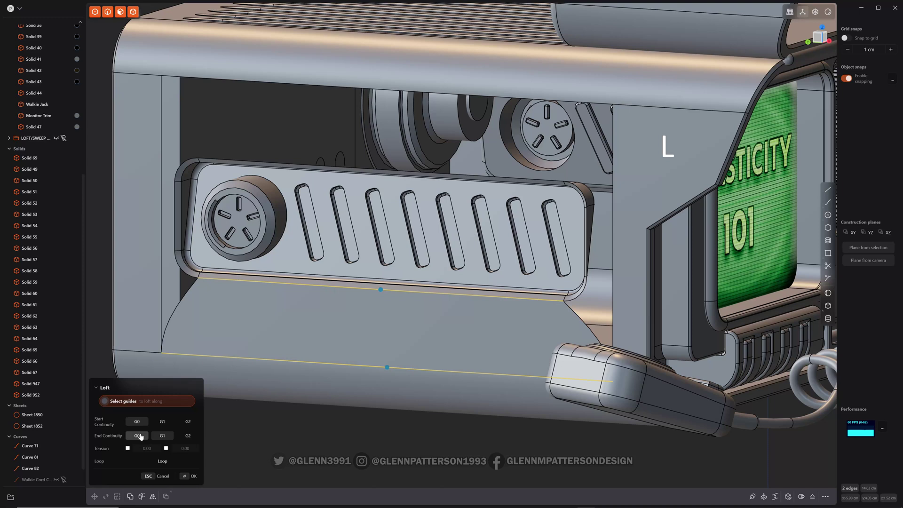
click(192, 476)
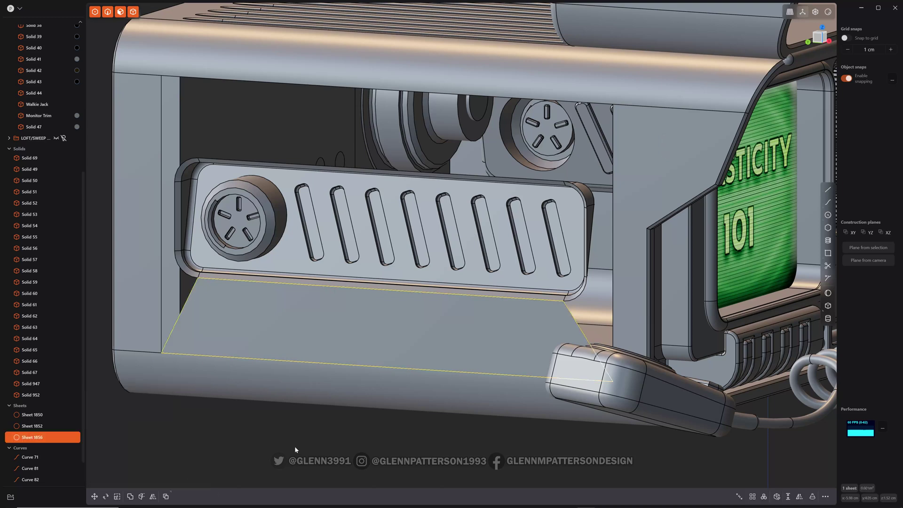
Join the left vent panel, the new lofted sheet and the console into one sheet
shift+click(279, 244)
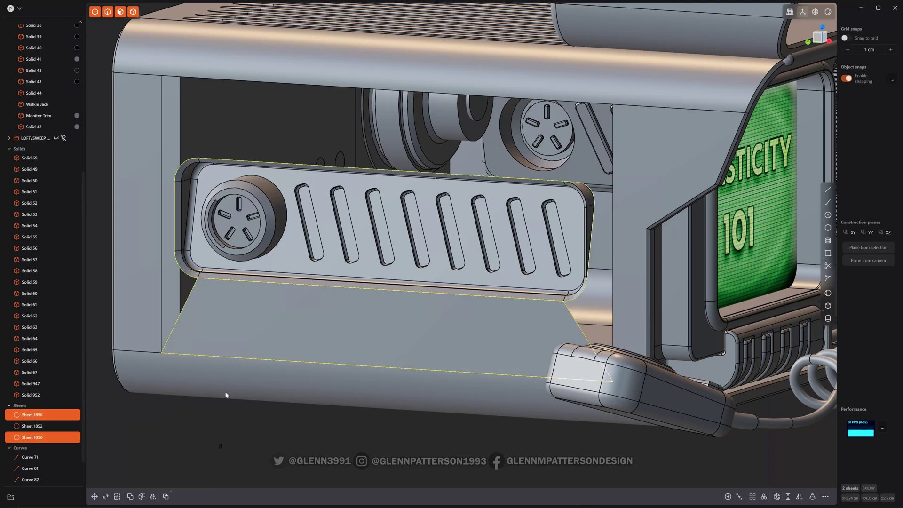
shift+click(227, 378)
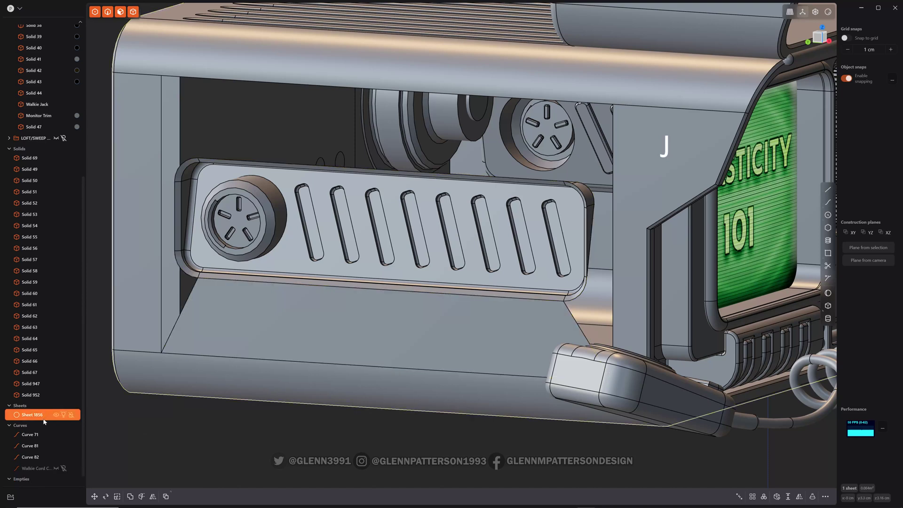
Patch the hole around the left vent panel from its full loop of open boundary edges
alt+click(181, 314)
alt+click(191, 322)
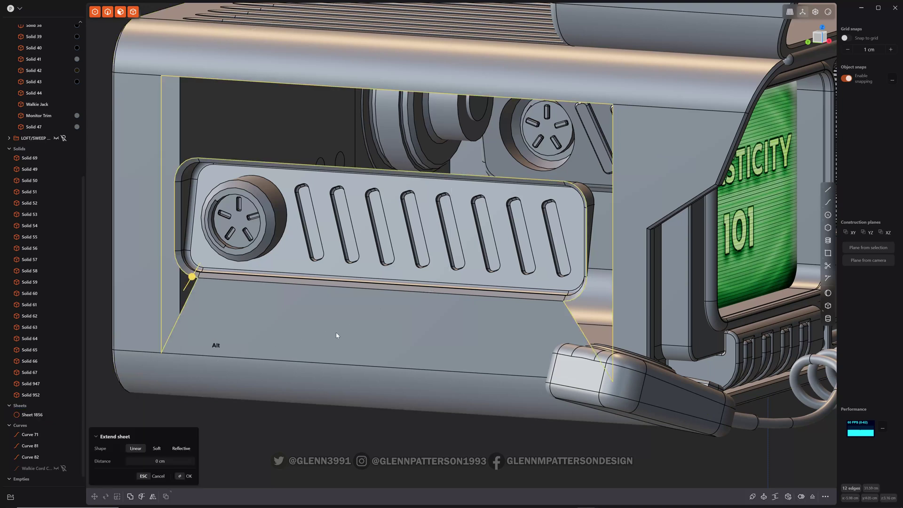
click(788, 497)
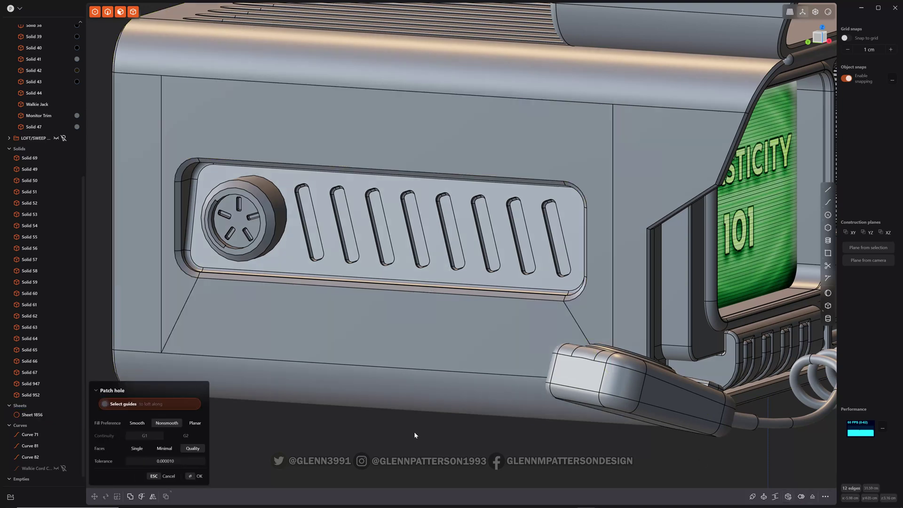
key(Return)
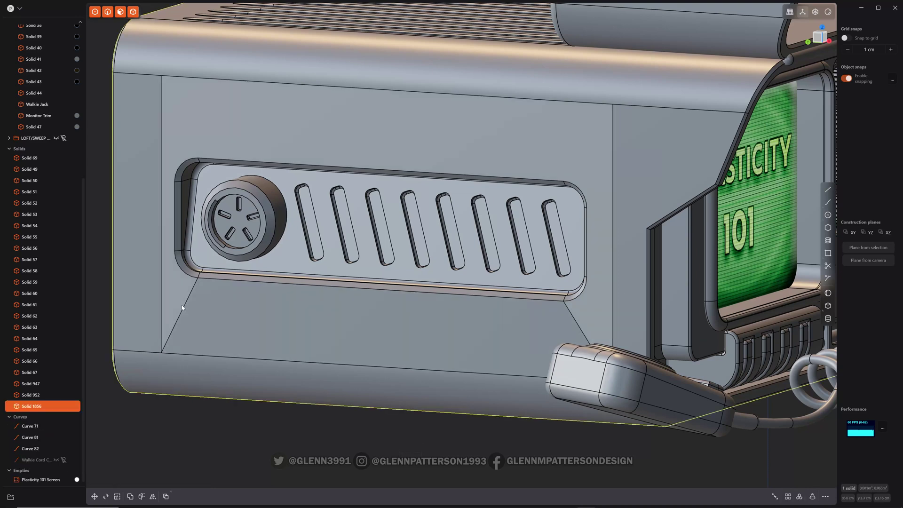
Delete the two diagonal seams below the left vent panel and the two vertical seams beside it
click(186, 304)
key(f)
shift+click(161, 298)
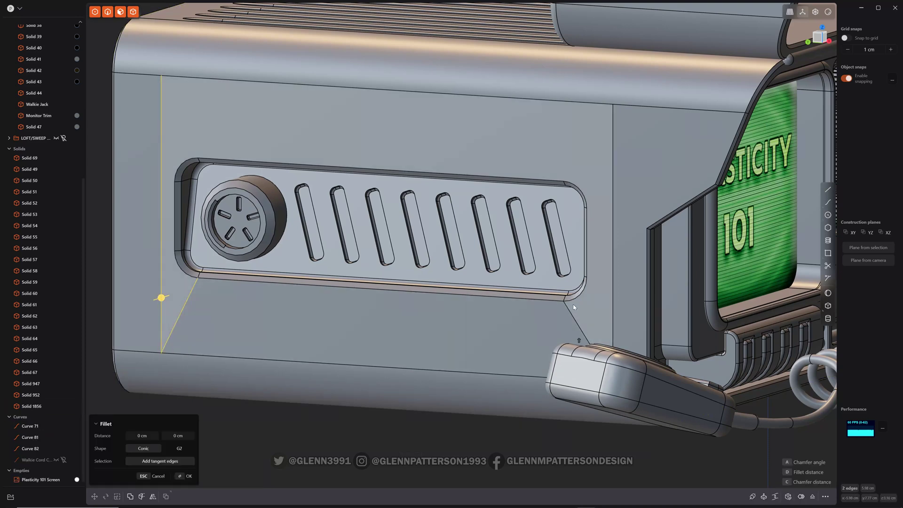
shift+click(567, 308)
click(613, 305)
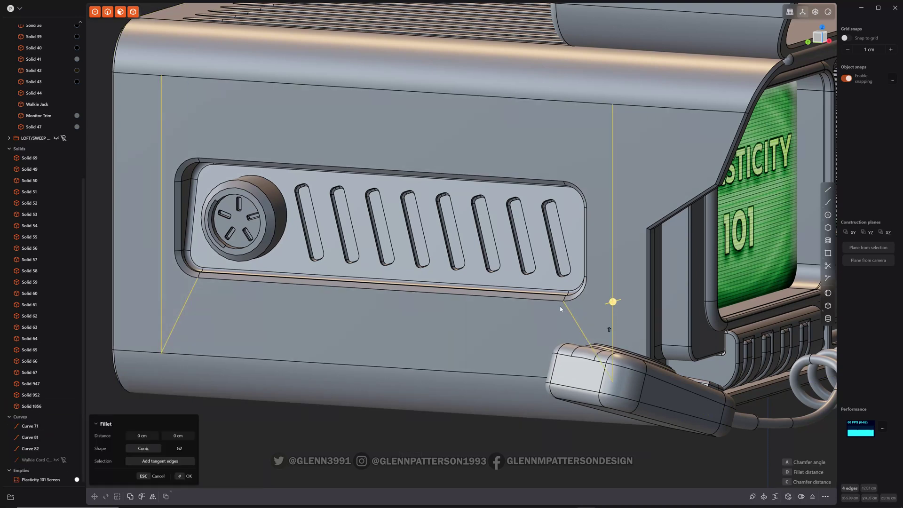
key(x)
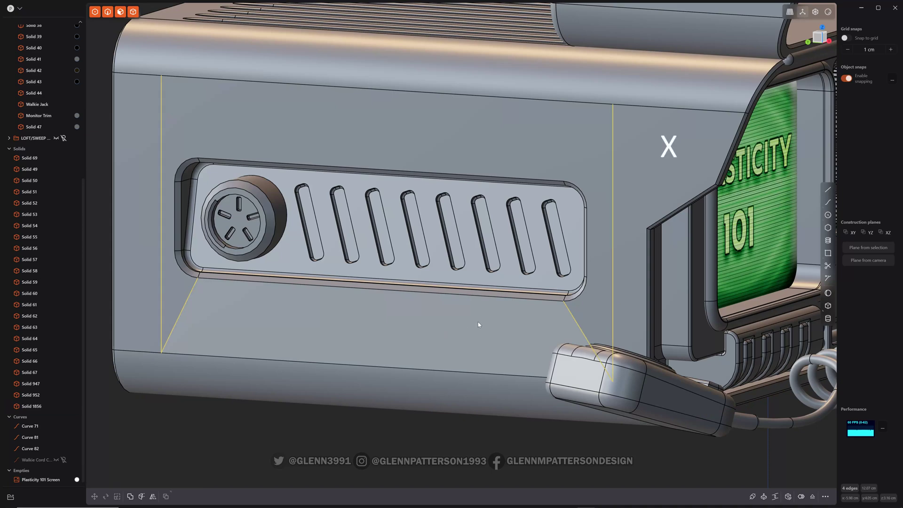
middle_drag(540, 309, 487, 332)
shift+middle_drag(273, 326, 423, 348)
mouse_move(235, 298)
middle_down()
mouse_move(444, 296)
mouse_move(326, 302)
mouse_move(231, 291)
middle_up()
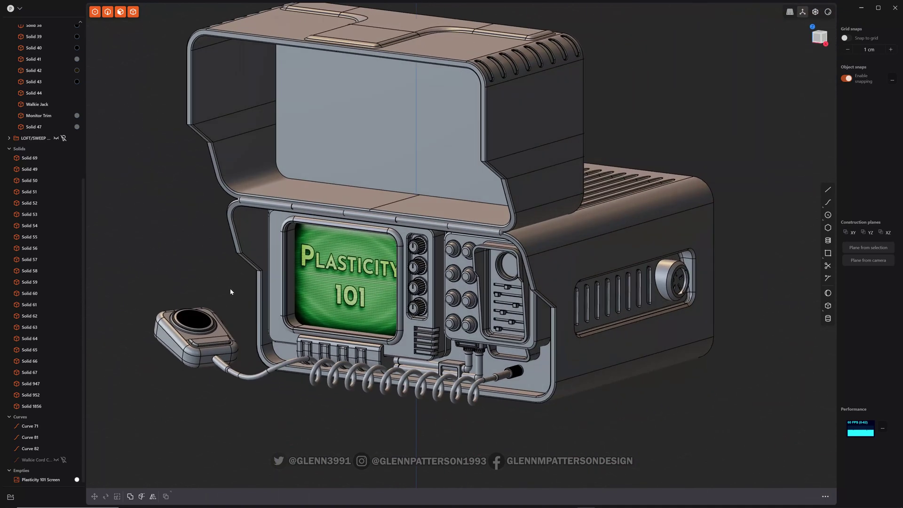
shift+middle_drag(655, 121, 658, 154)
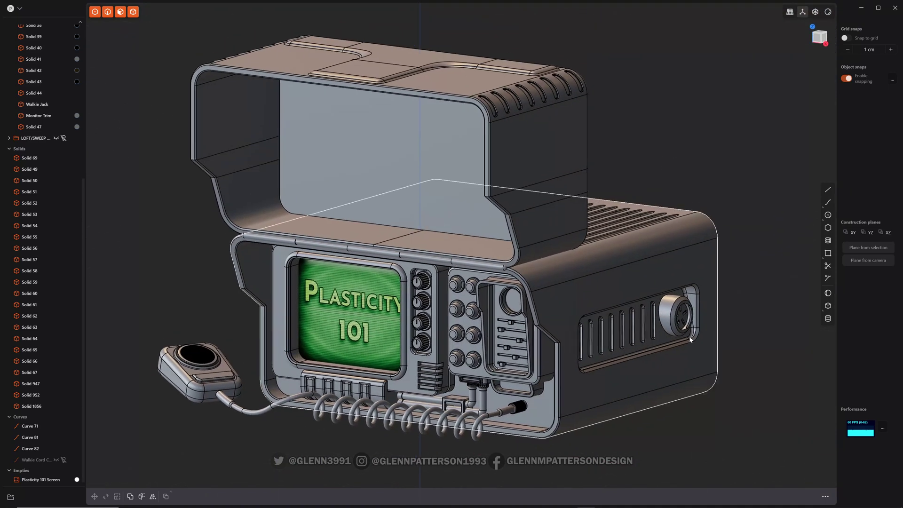